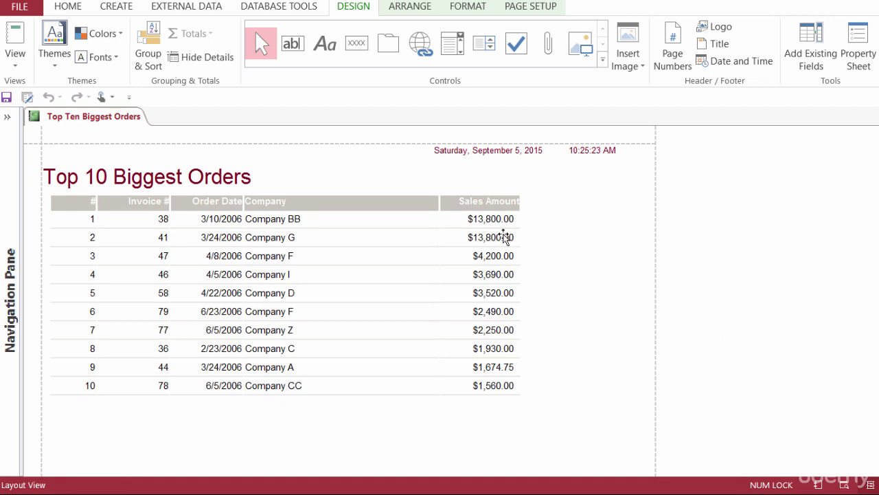
# - Select a Sales Amount cell and bring up its Conditional Formatting Rules Manager from the Format tab
pyautogui.click(505, 237)
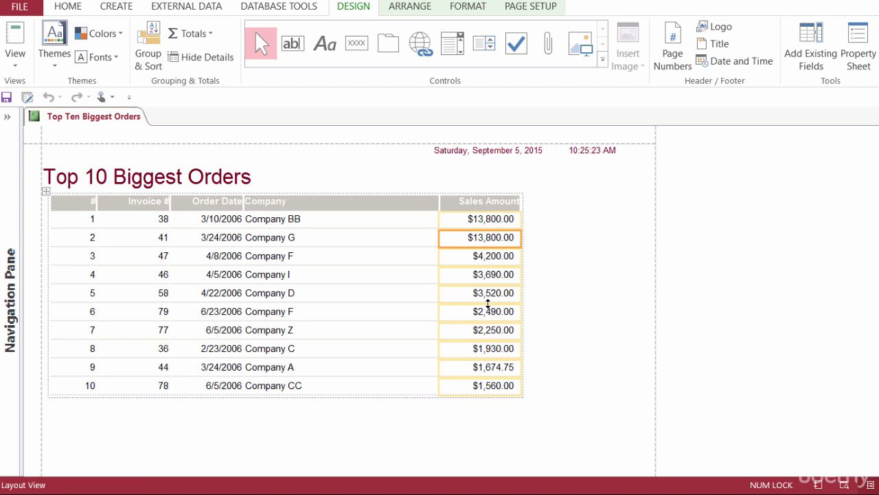
pyautogui.click(461, 12)
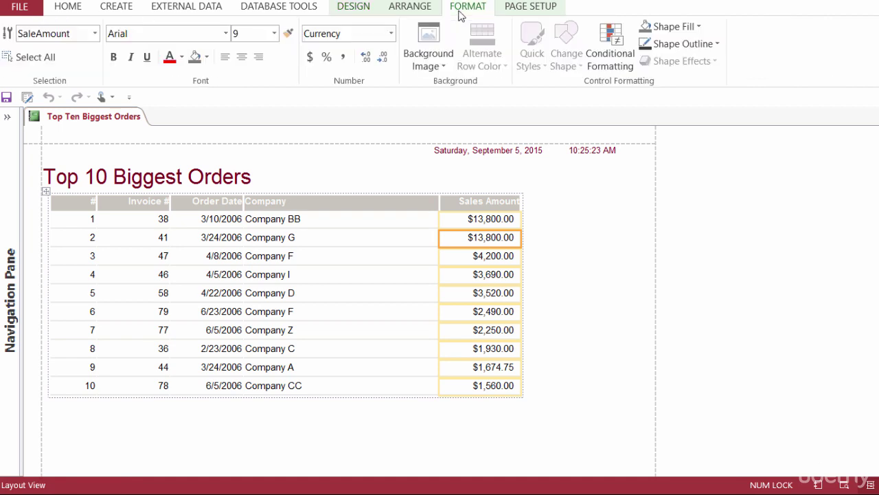
pyautogui.click(611, 65)
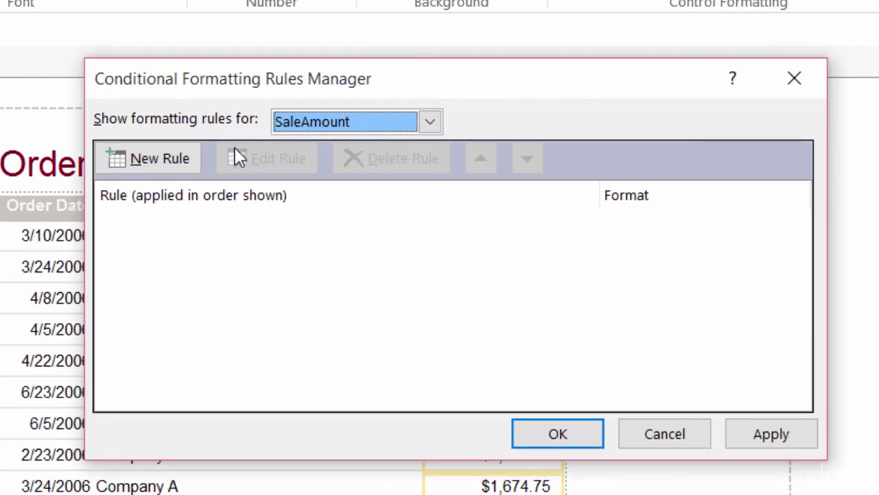
# - Add a rule formatting SaleAmount values less than or equal to 2000 in bold red, and apply it
pyautogui.click(180, 160)
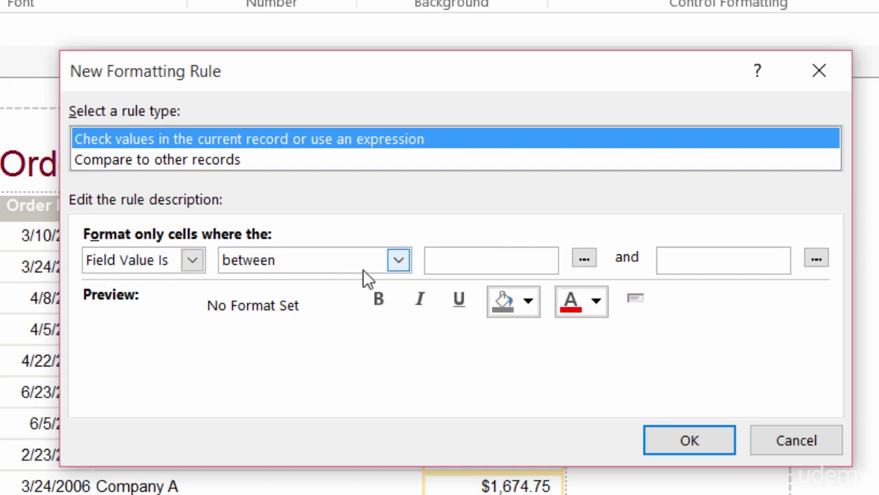
pyautogui.click(391, 270)
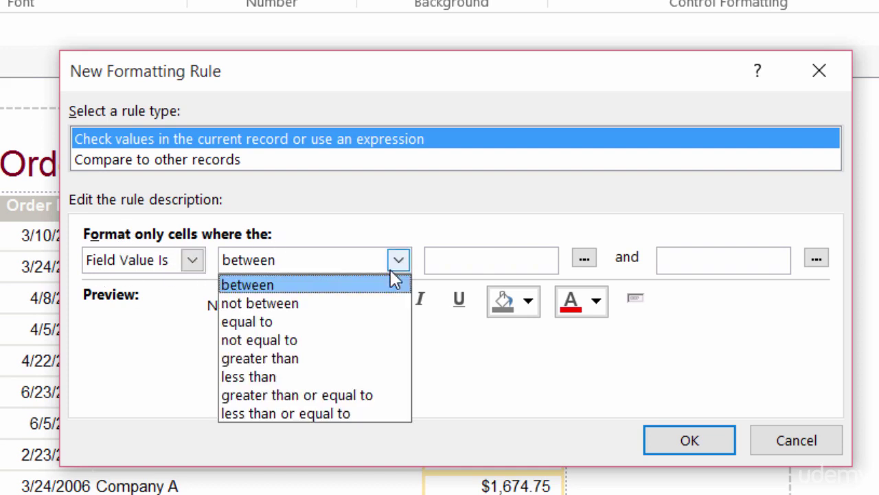
pyautogui.click(379, 415)
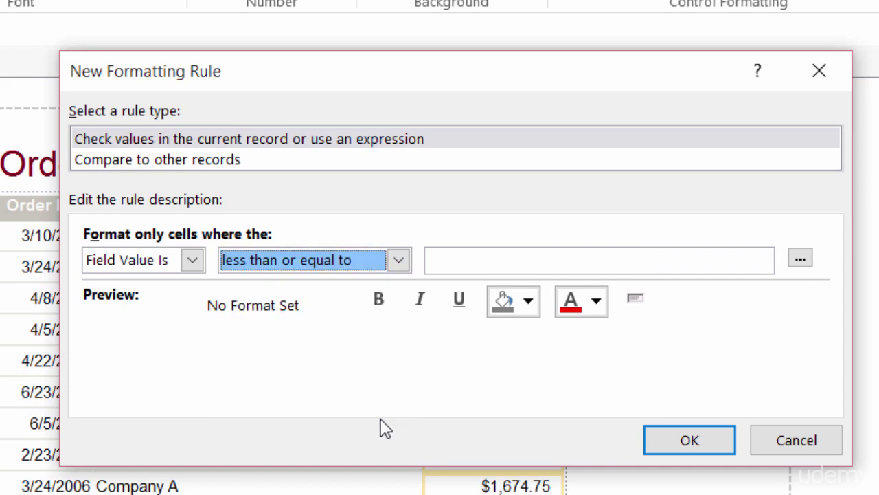
pyautogui.click(463, 264)
pyautogui.write('2000')
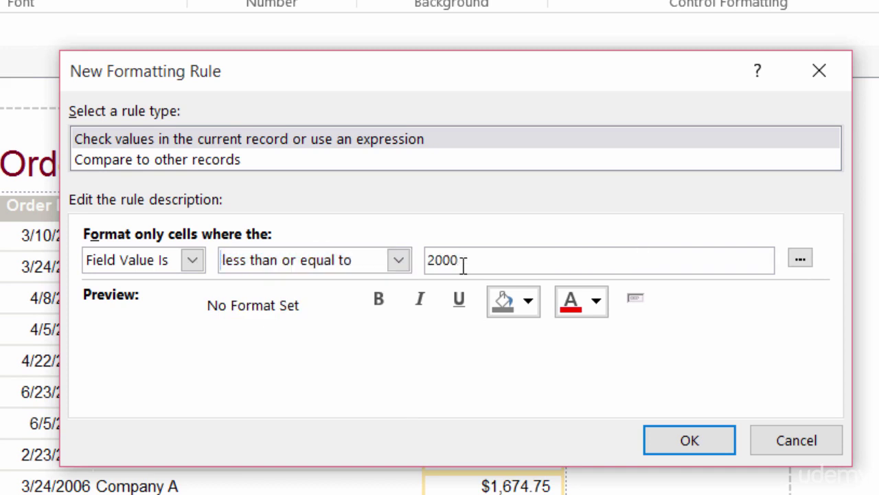
pyautogui.click(573, 312)
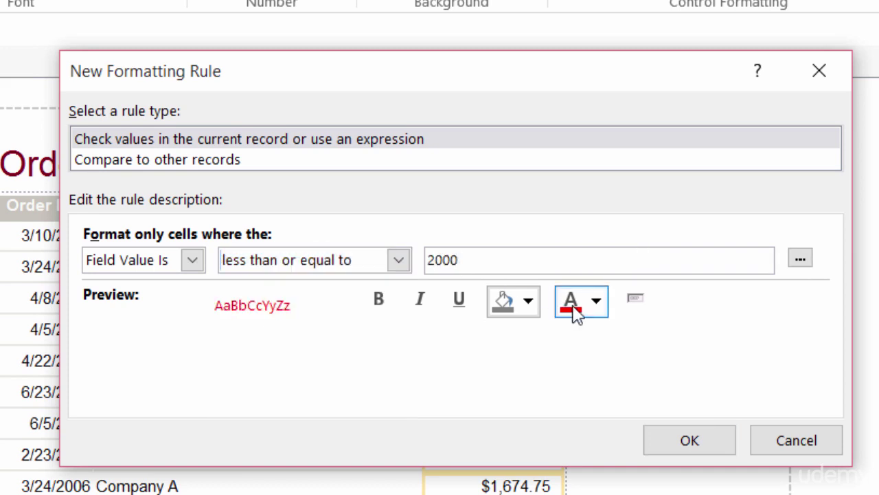
pyautogui.click(379, 301)
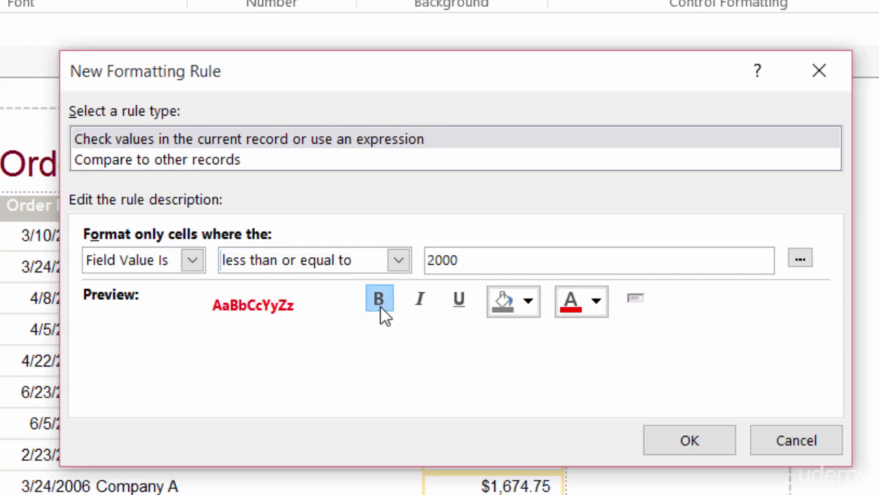
pyautogui.click(702, 434)
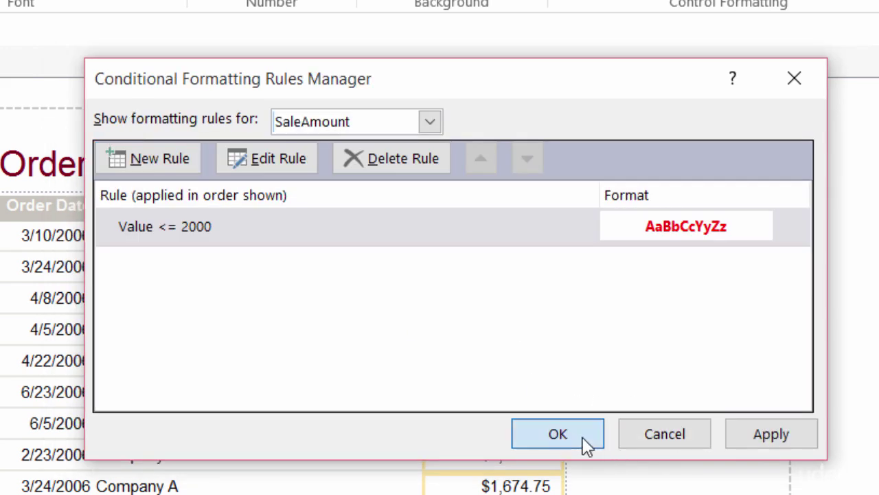
pyautogui.click(558, 434)
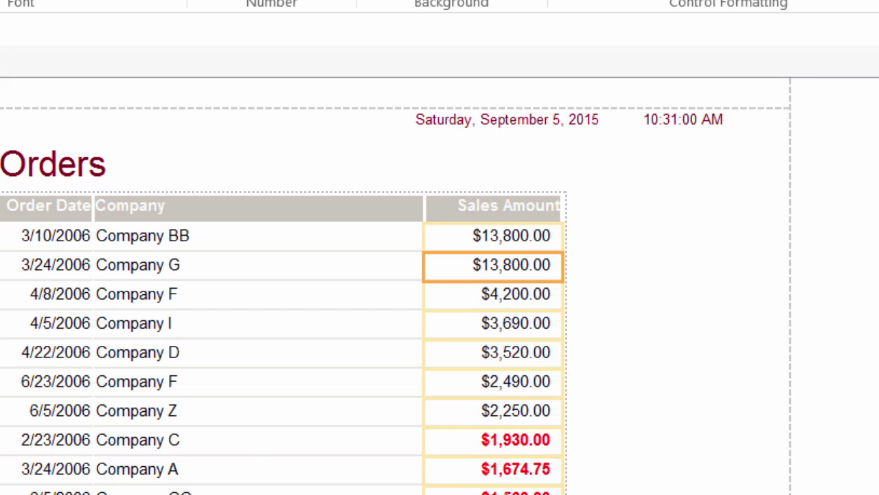
# - Start a new CompanyName conditional formatting rule with its condition type set to Expression Is
pyautogui.click(191, 436)
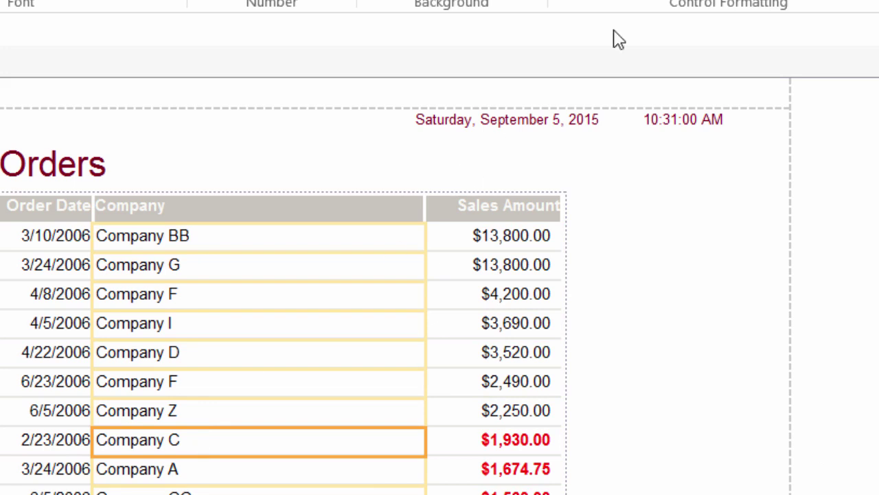
pyautogui.click(619, 1)
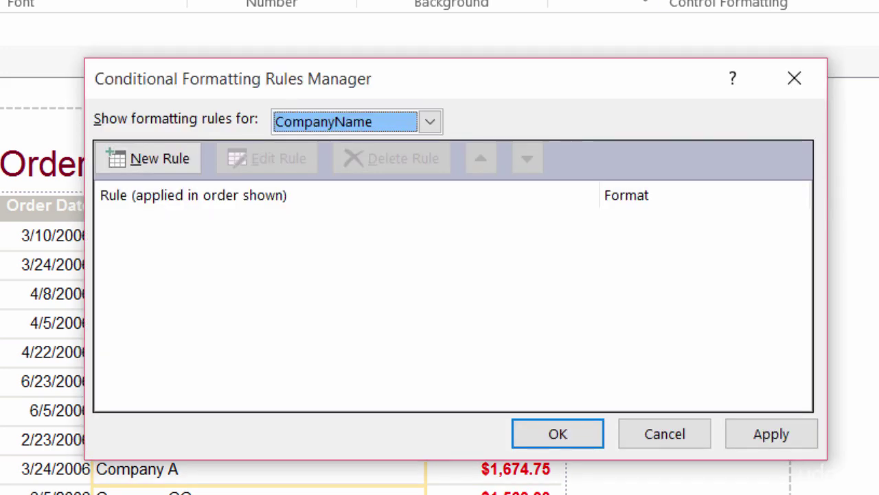
pyautogui.click(173, 172)
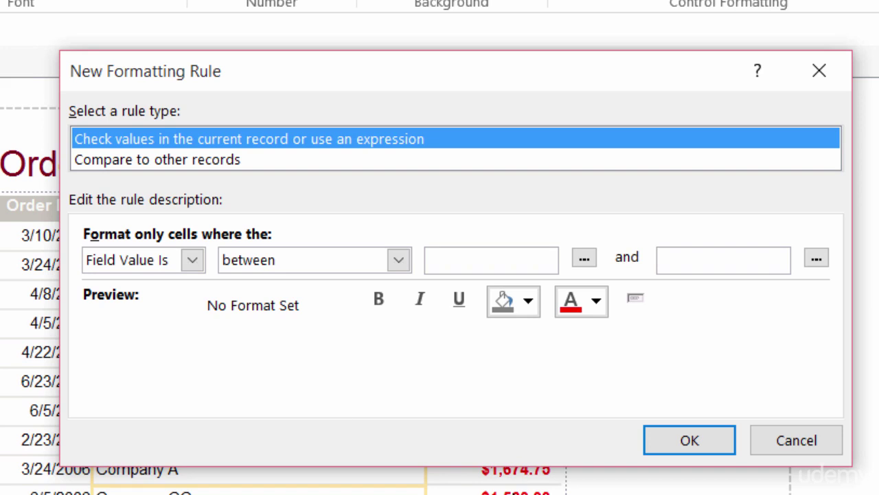
pyautogui.click(193, 260)
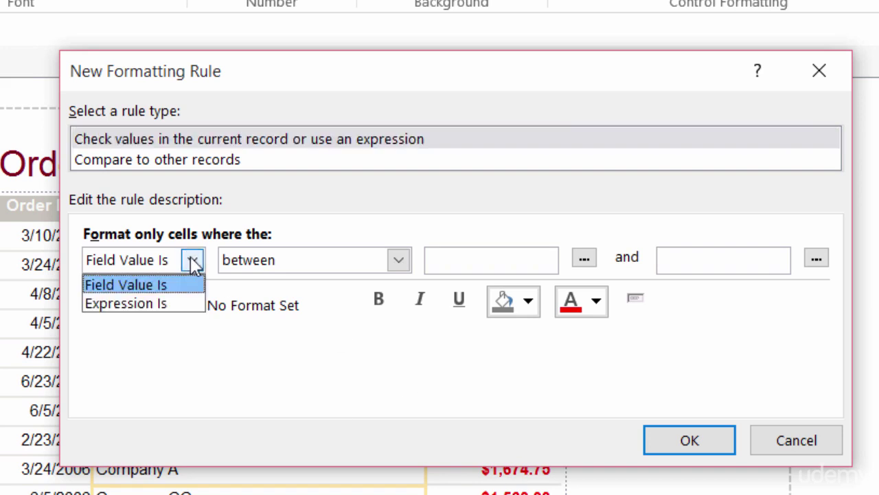
pyautogui.click(184, 307)
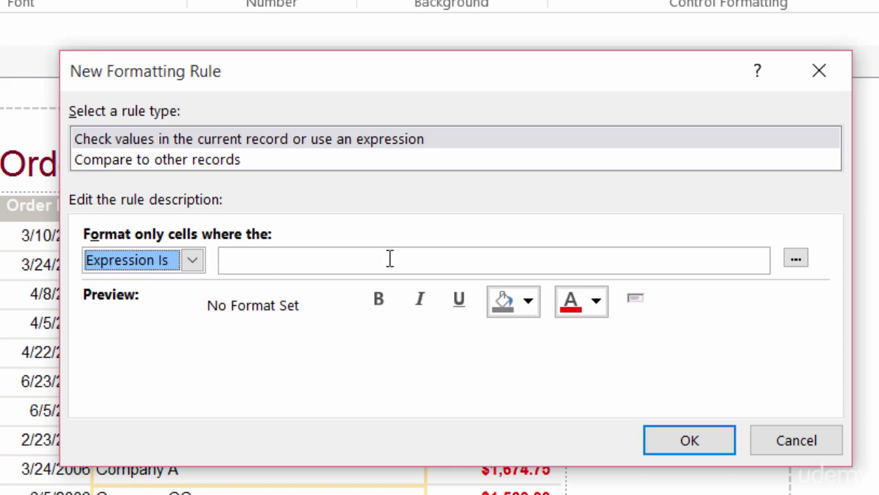
# - Build the condition [SaleAmount] <2000 in Expression Builder for the company-name rule
pyautogui.click(795, 260)
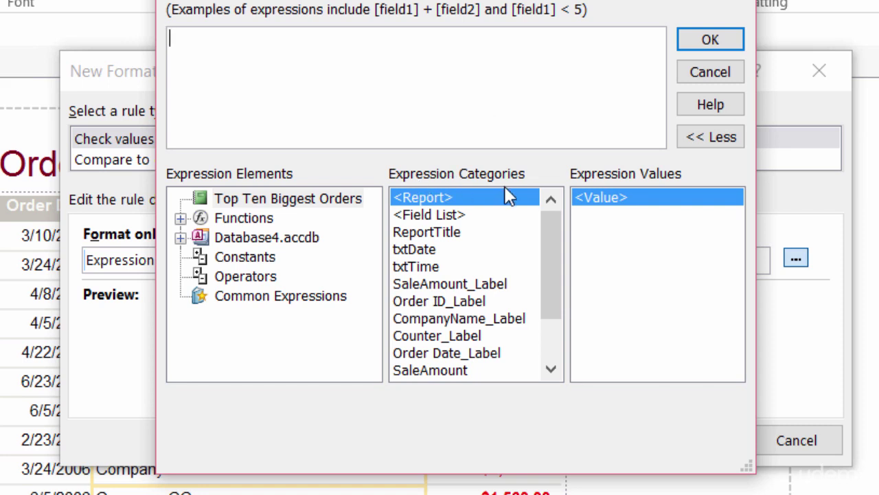
pyautogui.click(472, 370)
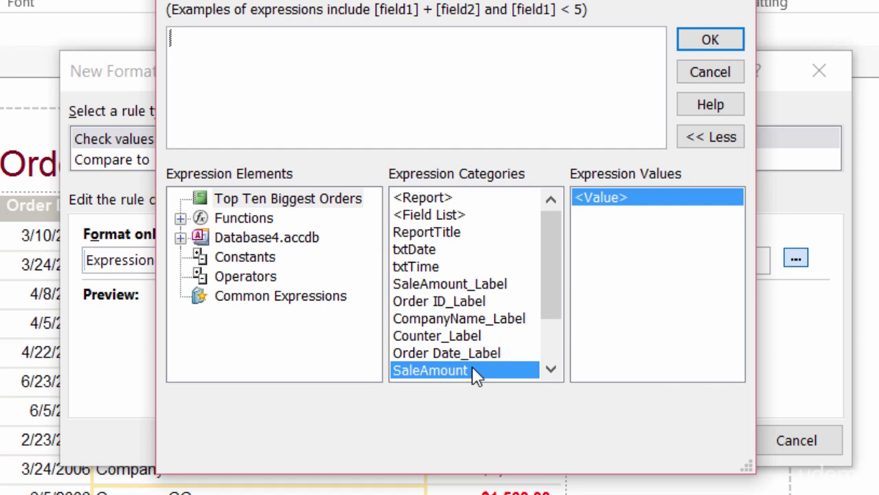
pyautogui.doubleClick(472, 370)
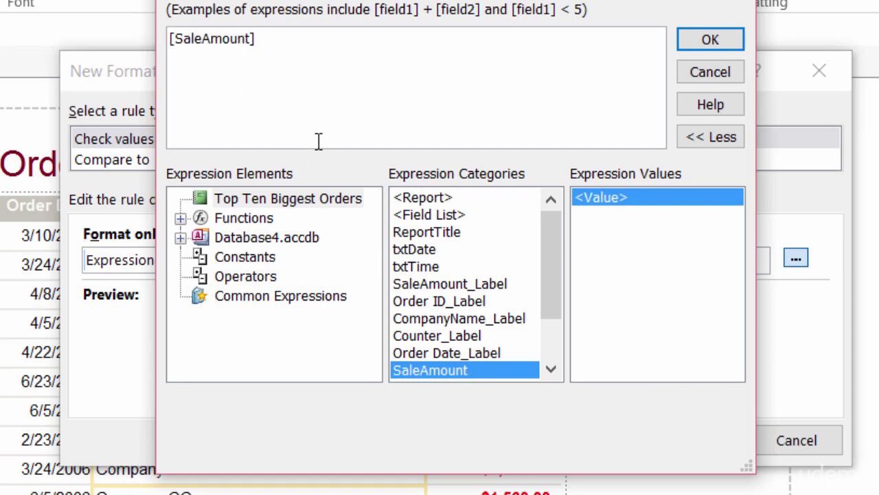
pyautogui.write('<2000')
# - Accept the expression, give matching company names red bold formatting, and apply the rule
pyautogui.click(704, 46)
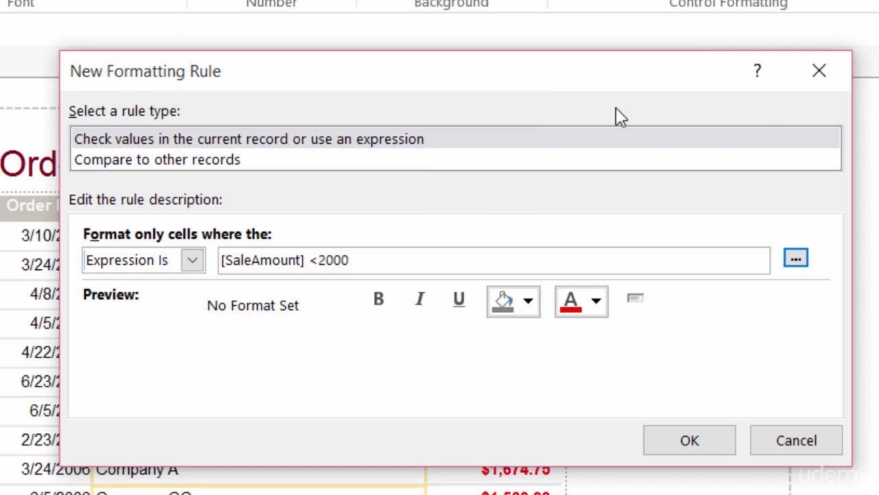
pyautogui.click(573, 303)
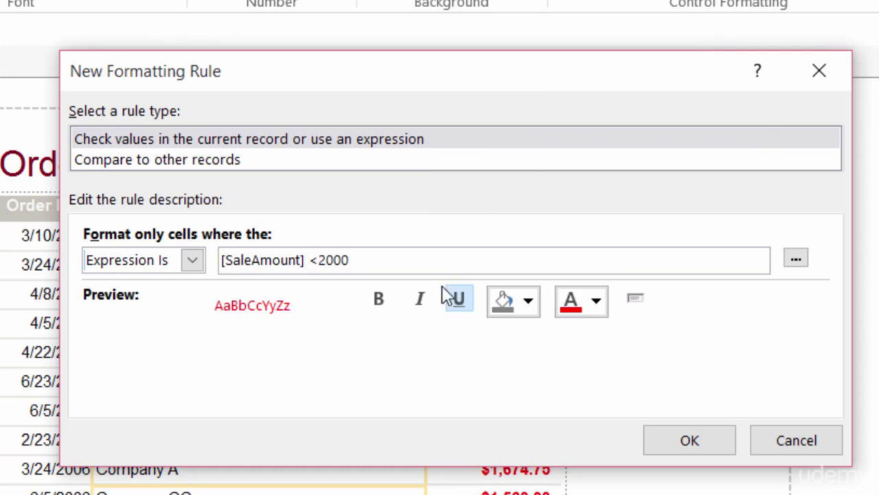
pyautogui.click(385, 304)
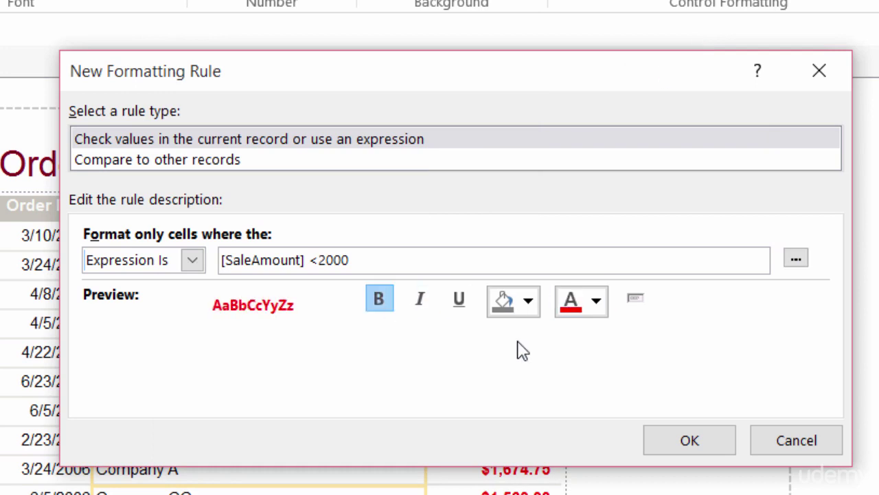
pyautogui.click(693, 442)
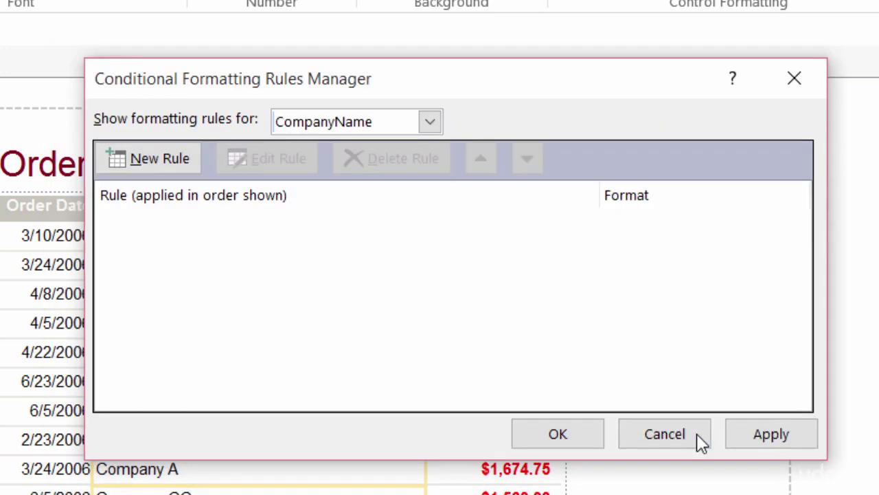
pyautogui.click(563, 431)
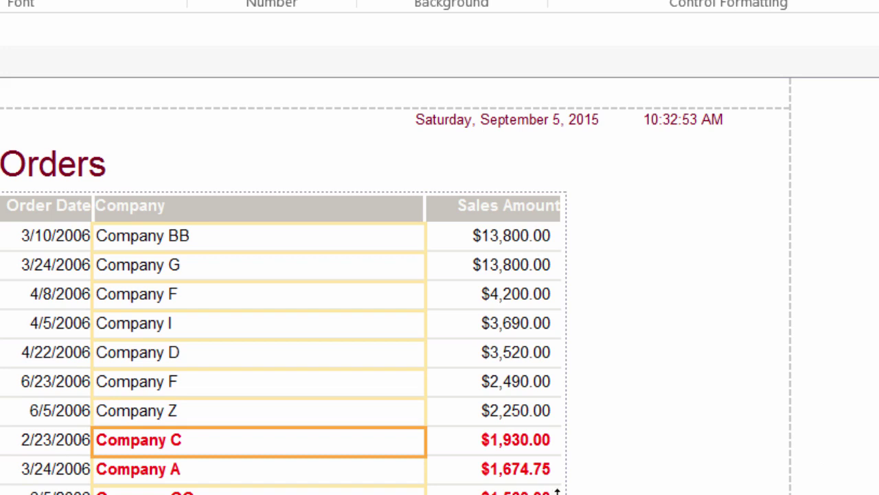
# - Add a blue Data Bar rule comparing SaleAmount across records, lowest to highest, and apply it
pyautogui.click(545, 491)
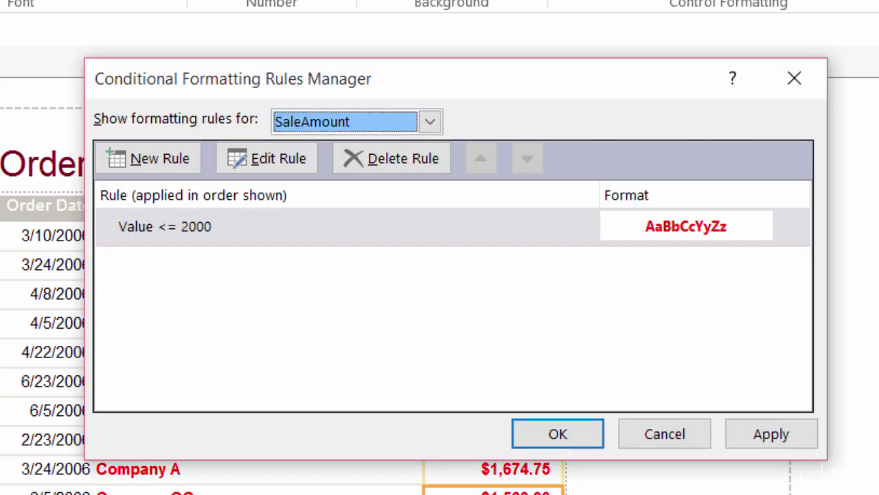
pyautogui.click(168, 157)
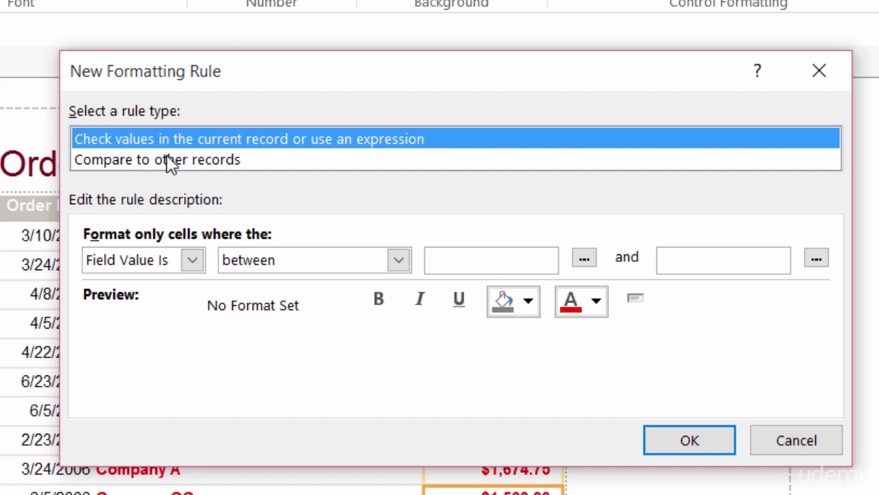
pyautogui.click(122, 163)
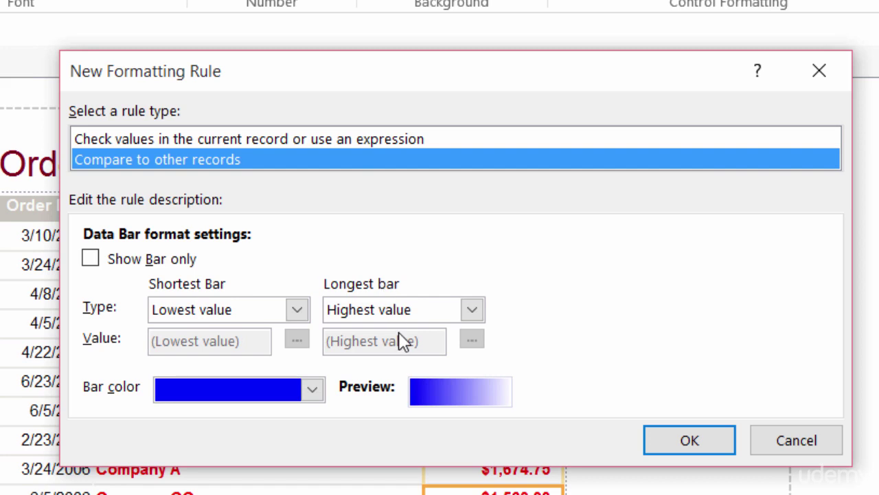
pyautogui.click(312, 388)
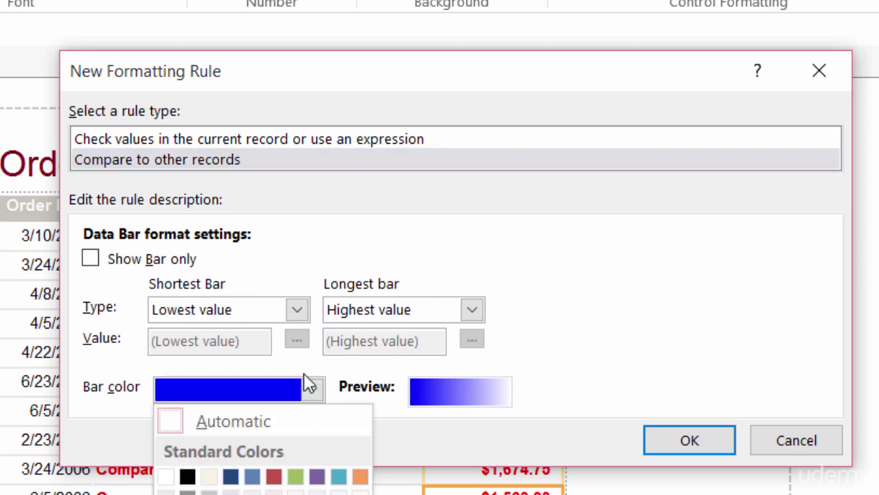
pyautogui.click(304, 375)
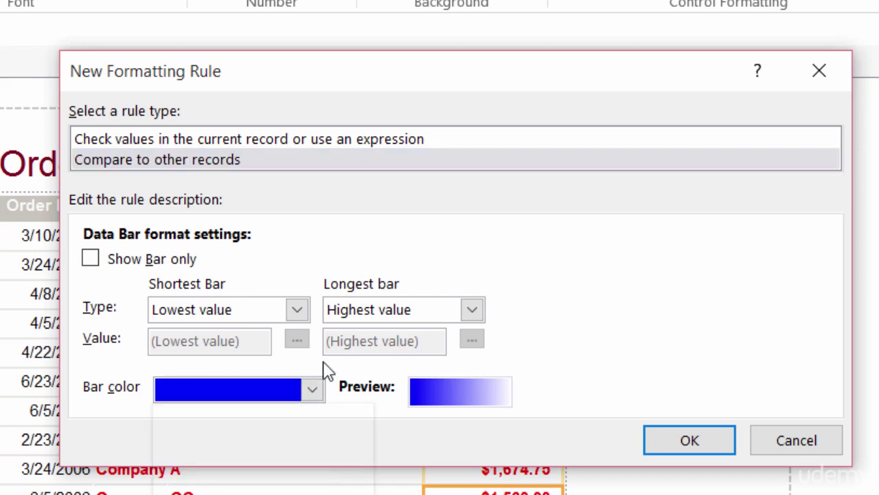
pyautogui.click(661, 426)
pyautogui.click(582, 437)
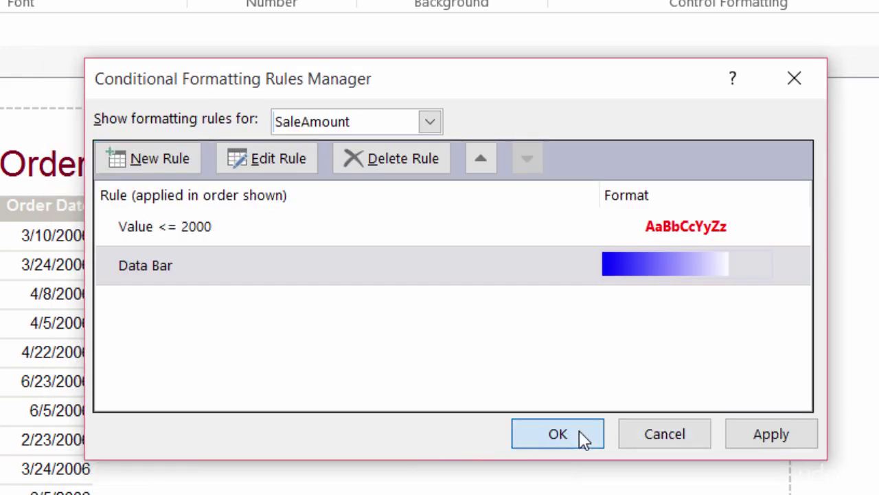